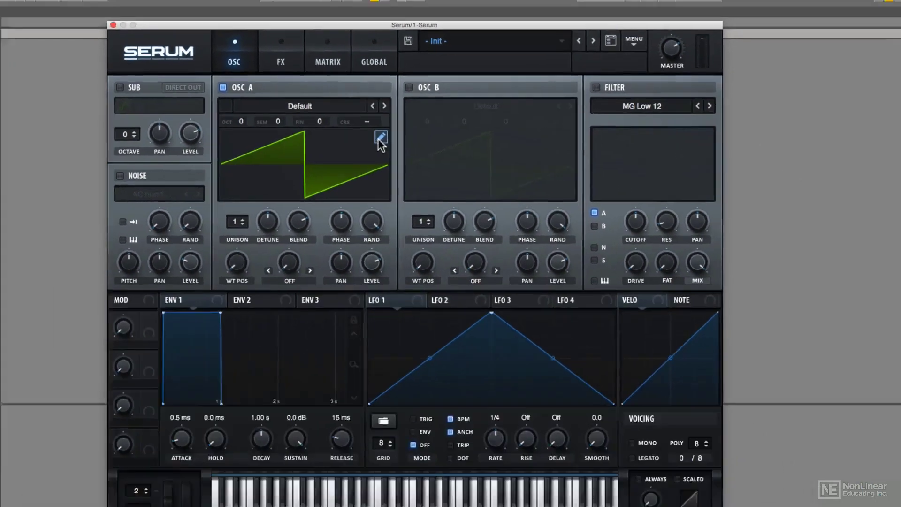
Add four saw copies to make five Osc A frames and flatten two sections of frame 5
click(383, 154)
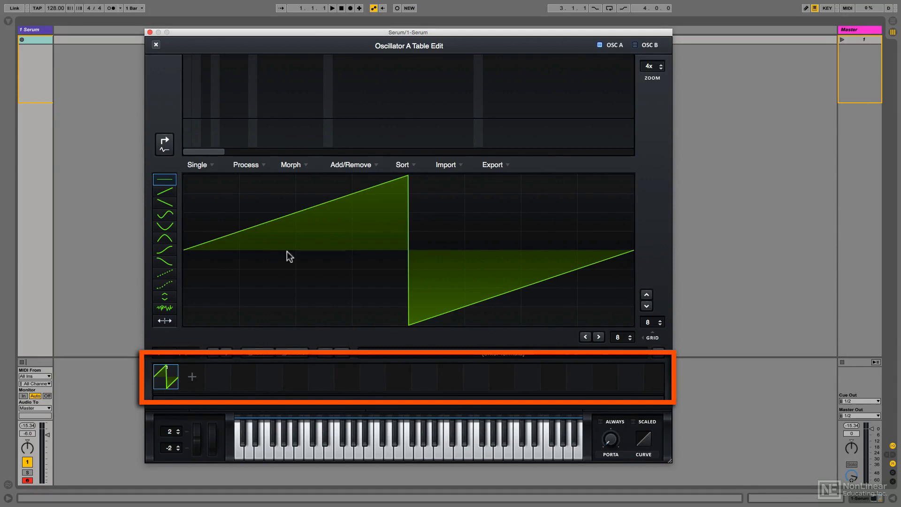
click(202, 371)
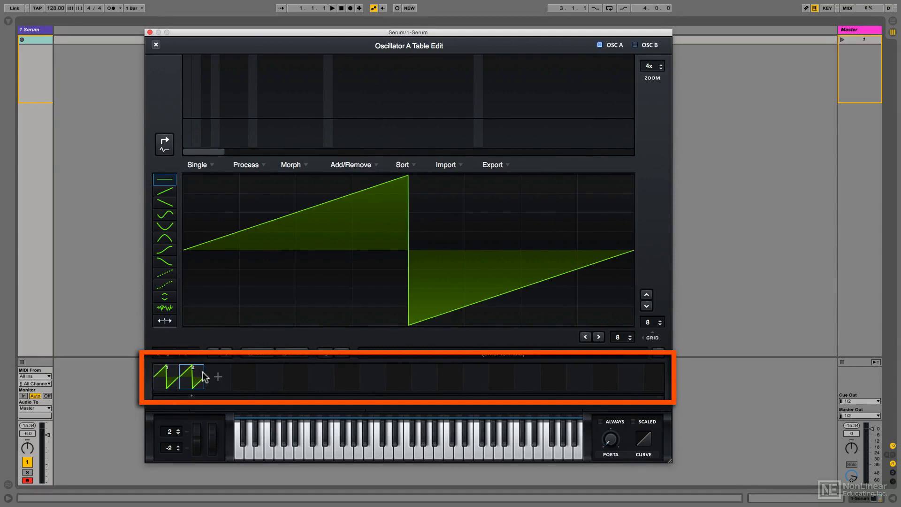
click(217, 376)
click(244, 376)
click(269, 377)
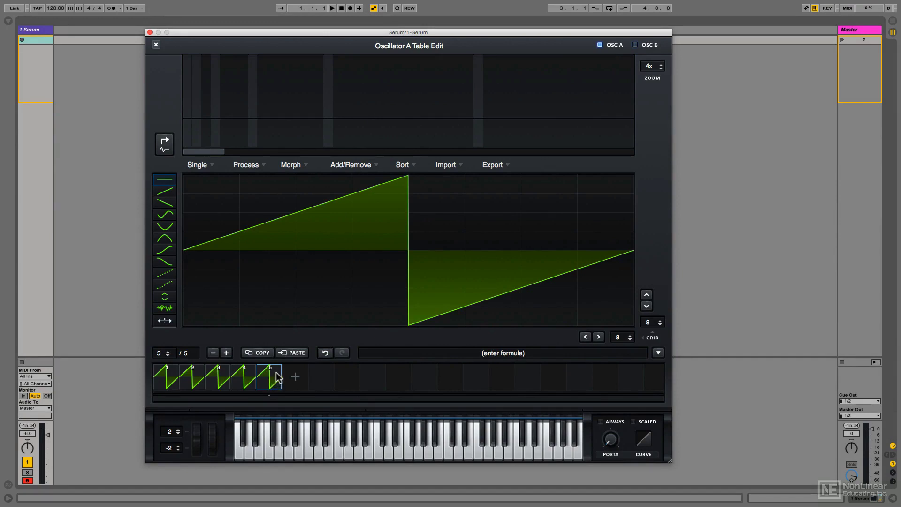
click(275, 285)
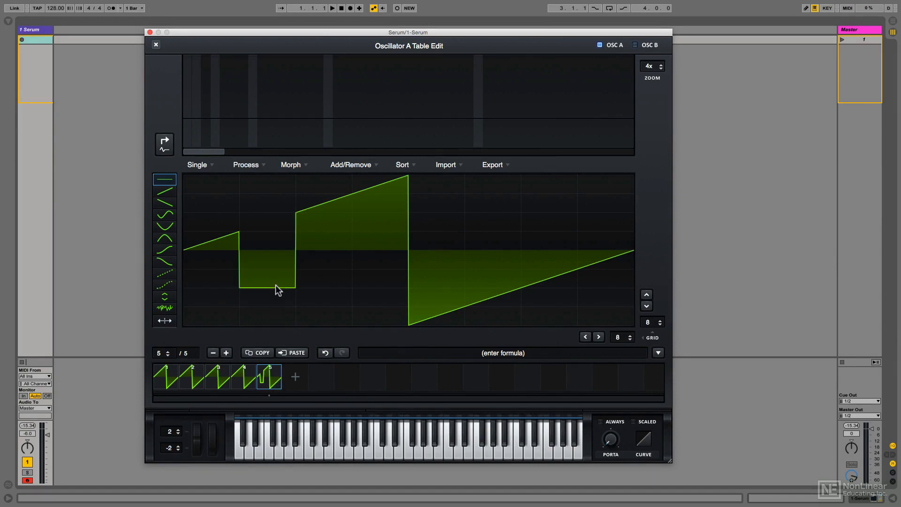
click(383, 307)
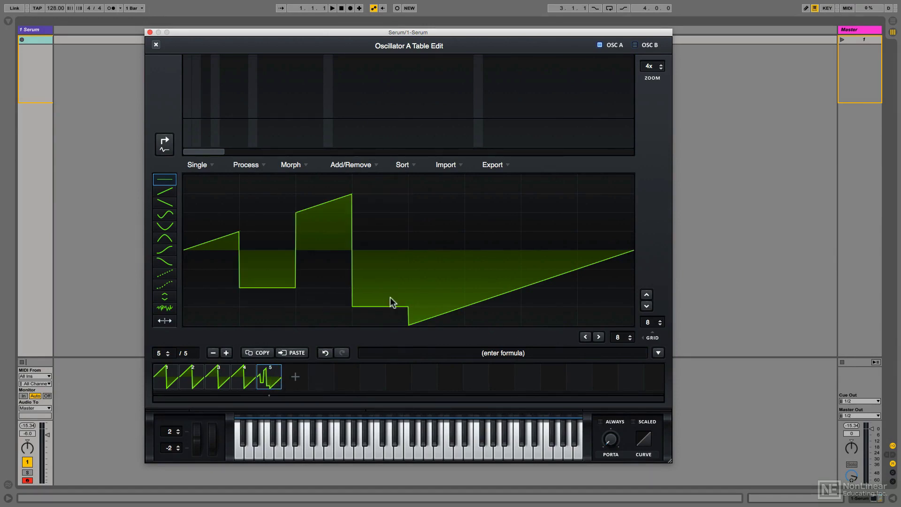
Redraw frame 3 as a square wave, low first half and flat-high second half, then close the editor
click(225, 377)
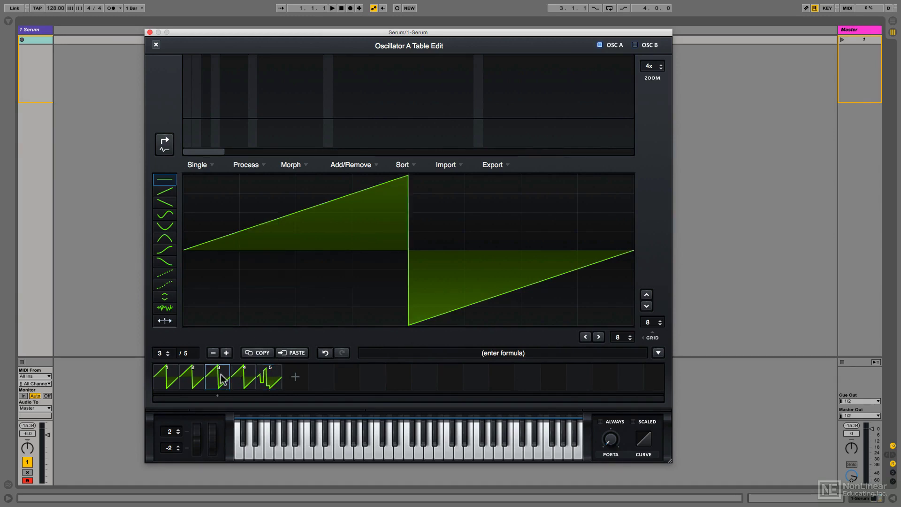
click(218, 299)
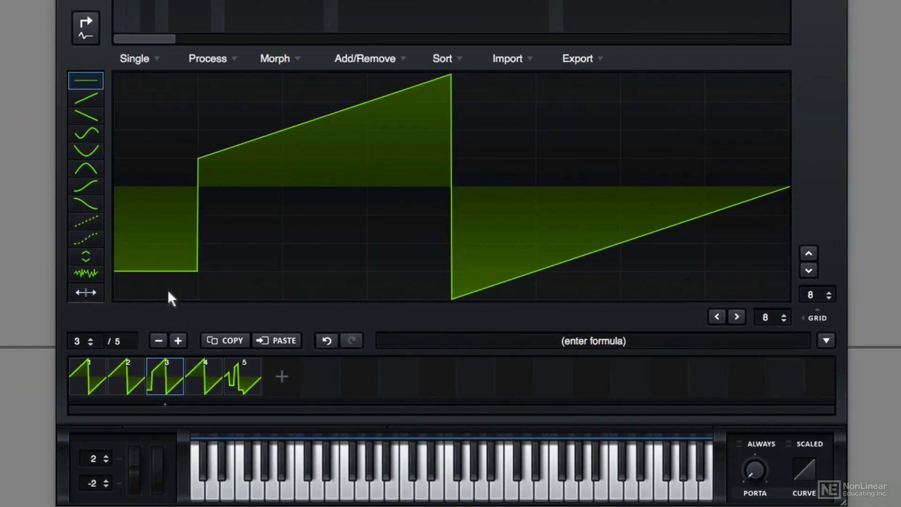
click(250, 319)
click(328, 285)
click(409, 282)
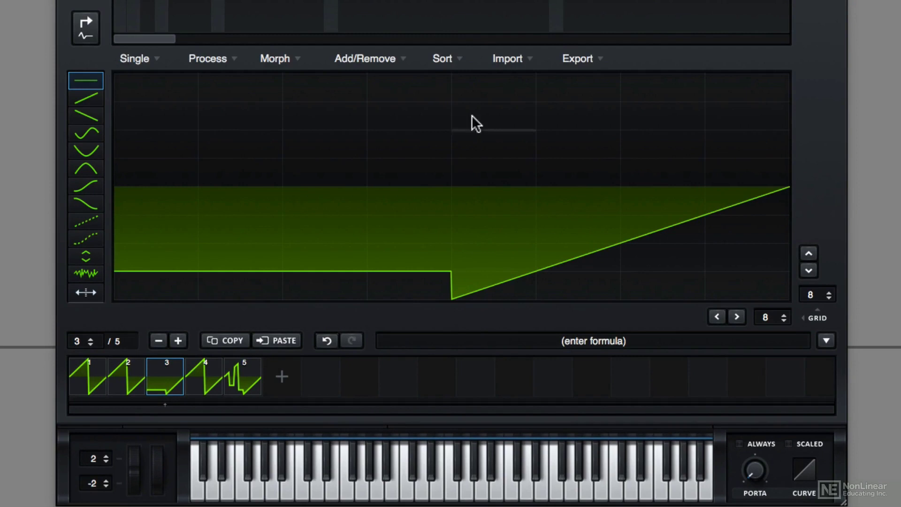
mouse_move(473, 83)
mouse_down()
mouse_move(594, 67)
mouse_move(739, 72)
mouse_up()
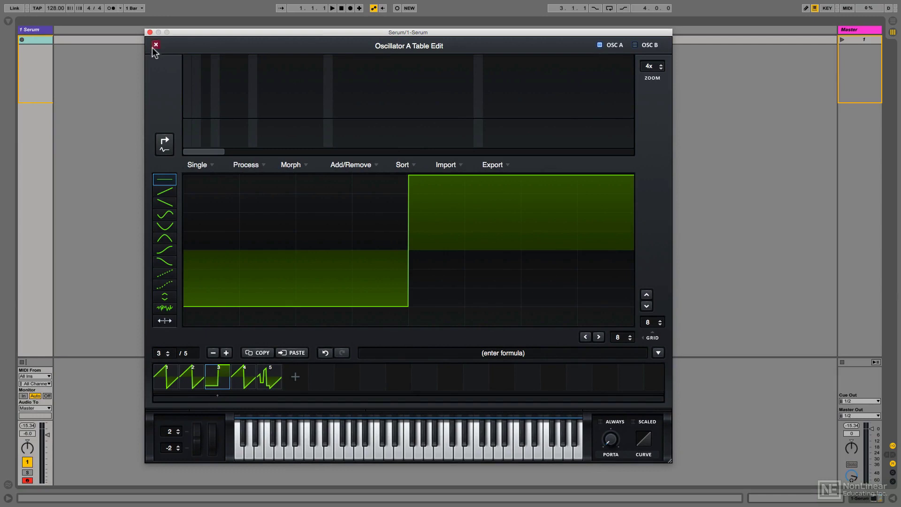
click(154, 46)
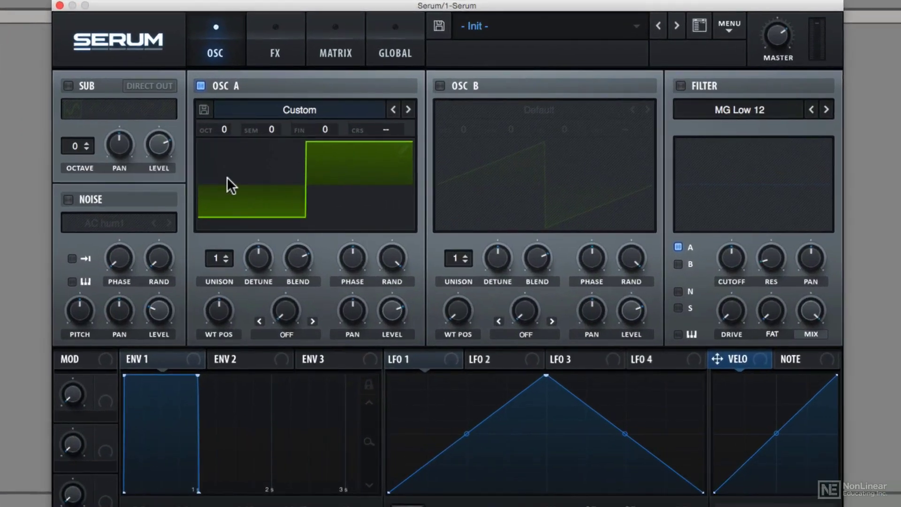
Show Osc A's wavetable as a 3D frame stack and sweep WT POS up to frame 5
click(226, 176)
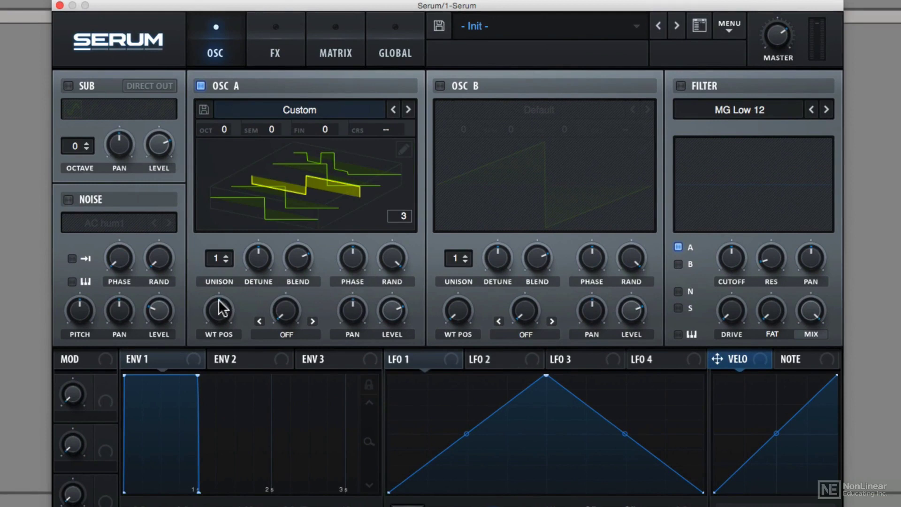
drag(221, 309, 247, 276)
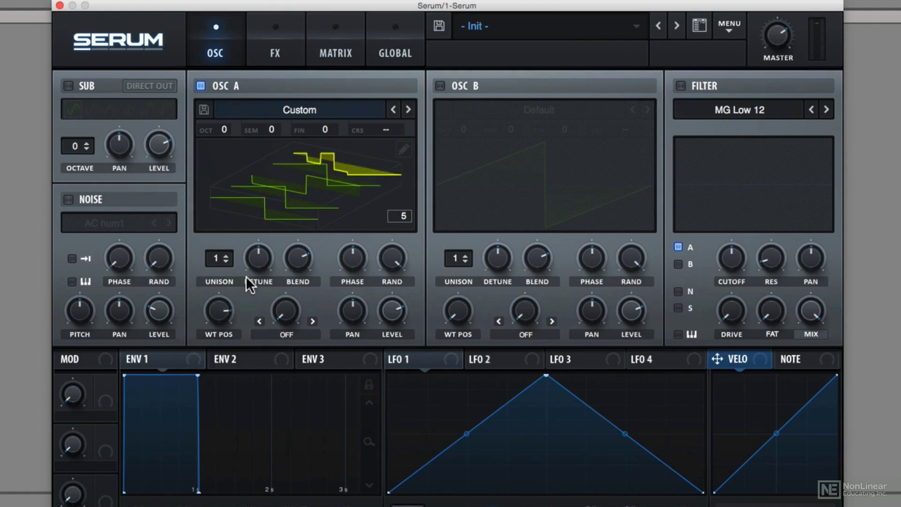
Crossfade-morph the five-frame Osc A table out to 256 frames with Morph - Crossfade
click(403, 150)
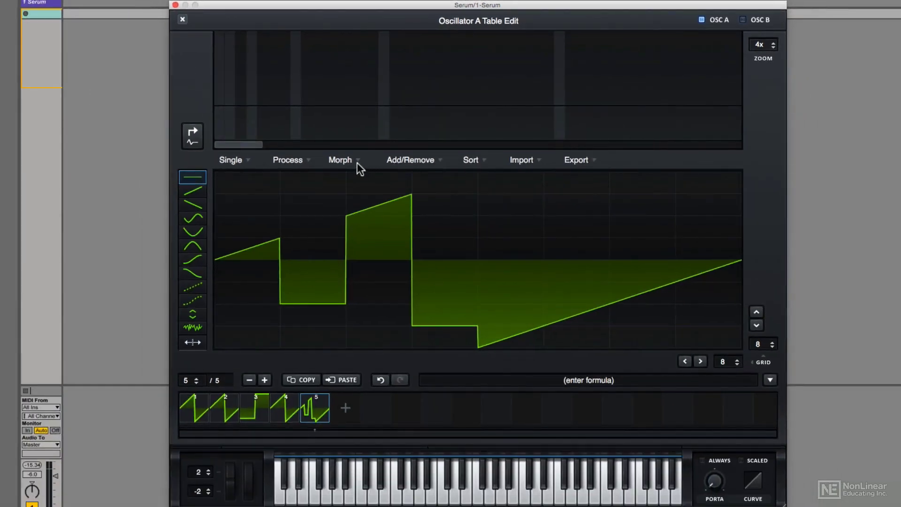
click(354, 161)
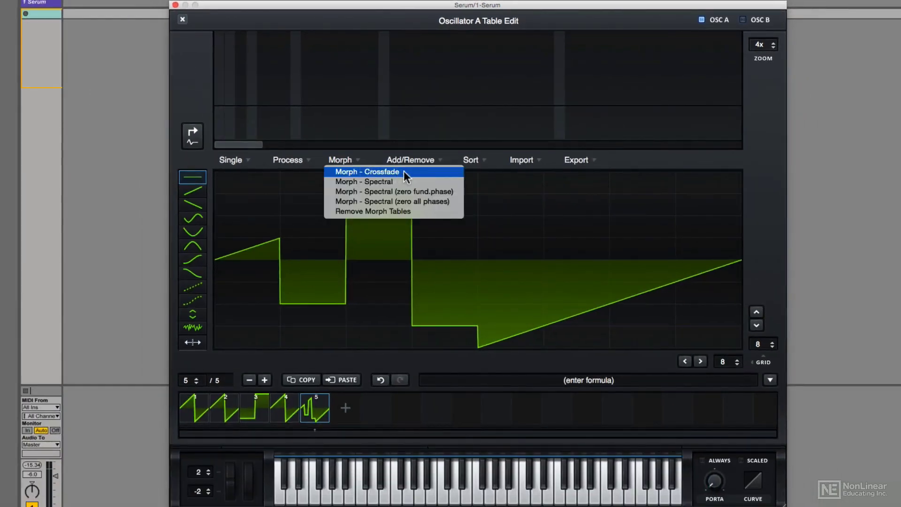
click(404, 171)
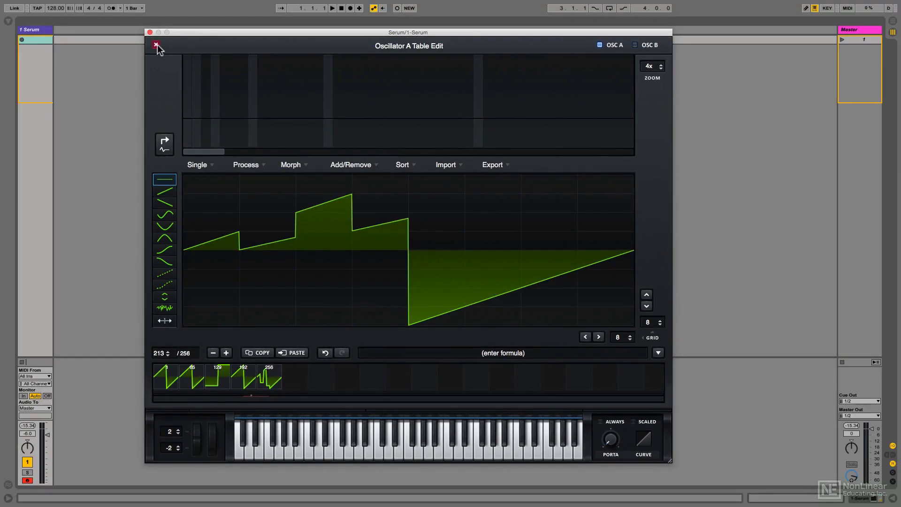
Lower WT POS from 212 to 72, switch to the flat 2D waveform, and sweep it down again
click(156, 45)
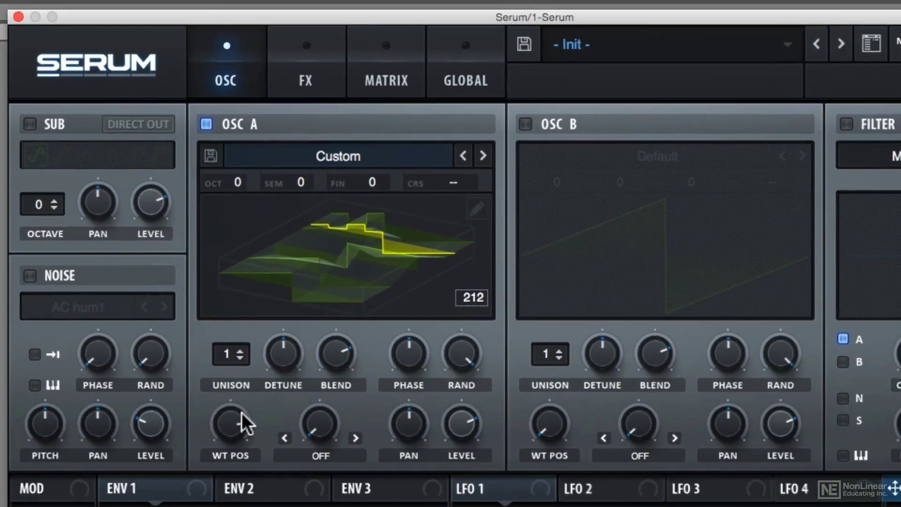
drag(242, 413, 305, 463)
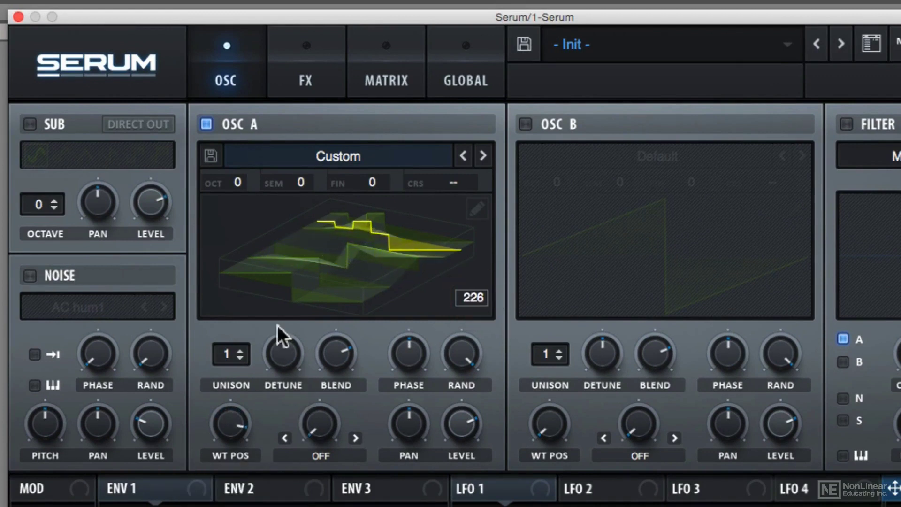
click(264, 298)
drag(237, 428, 264, 452)
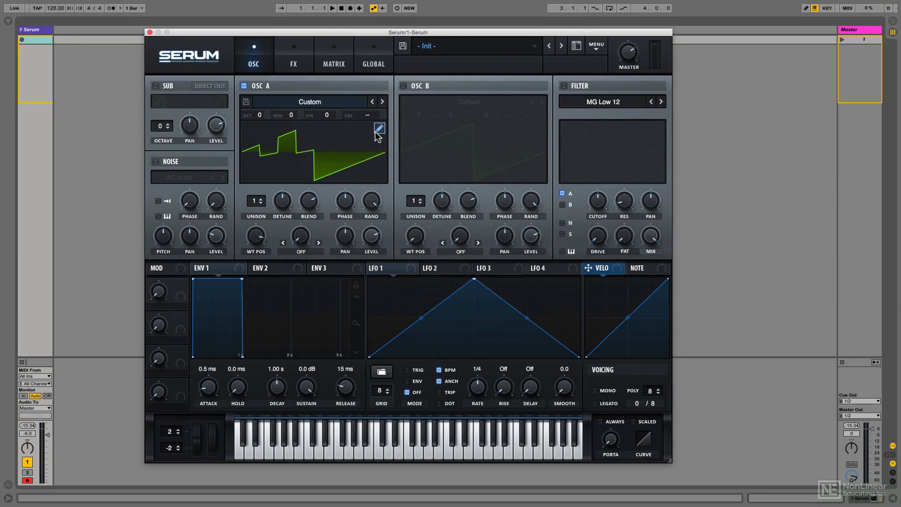
Undo the morph back to five frames, add frames 6 and 7, then delete frames 7, 6 and 5
click(379, 129)
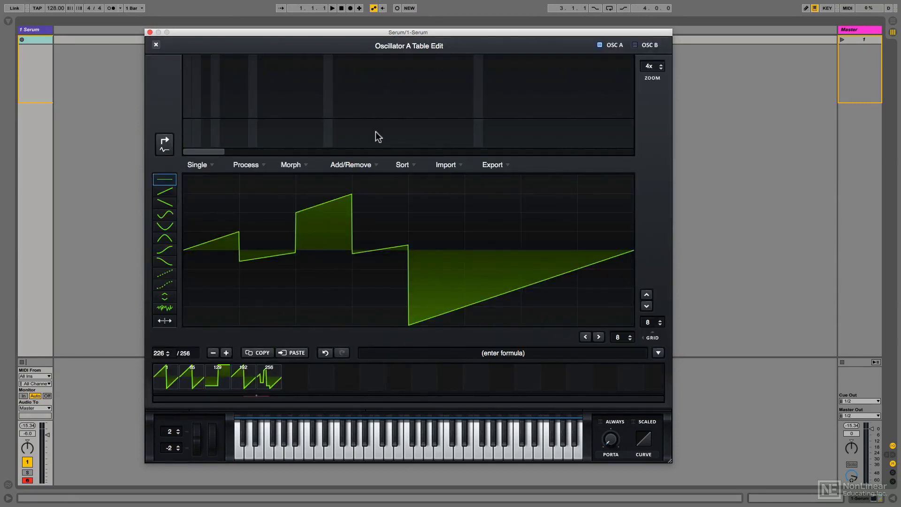
click(325, 353)
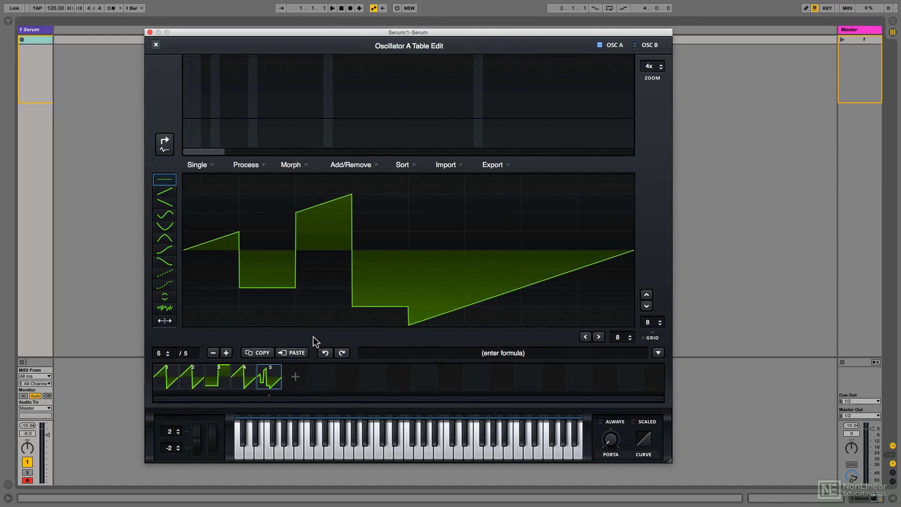
click(295, 376)
click(229, 354)
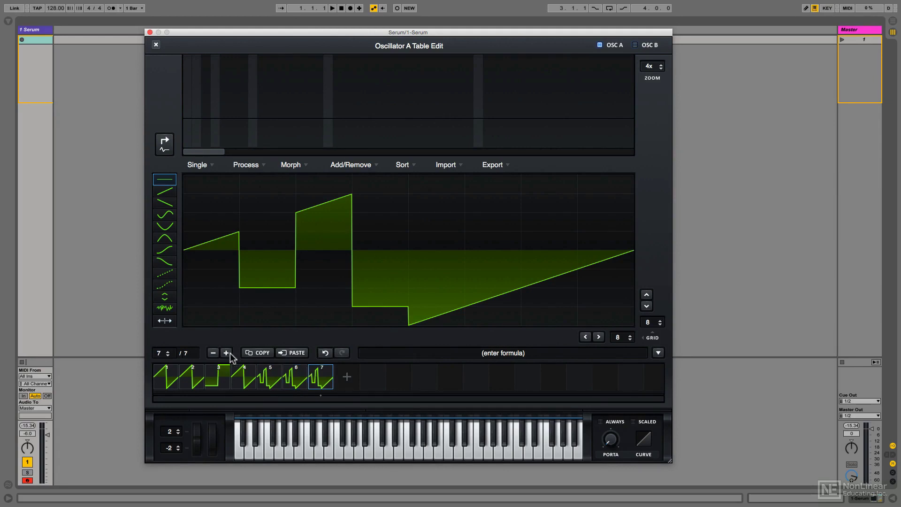
click(215, 355)
click(215, 355)
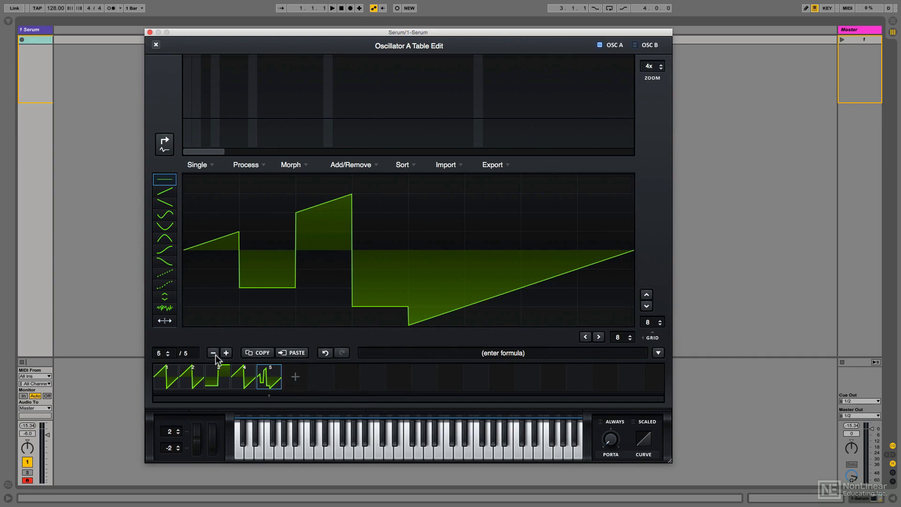
click(216, 355)
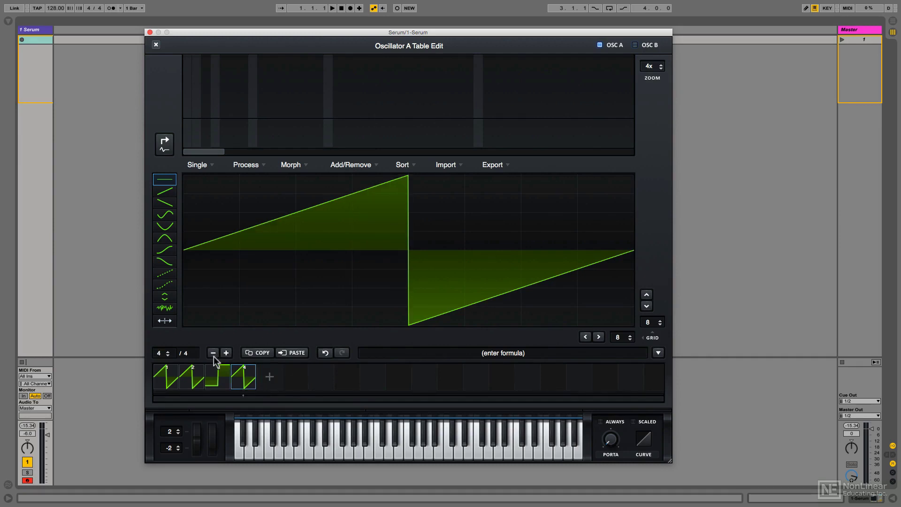
Remove frame 2 via Add/Remove, then add five frames to reach eight
click(197, 378)
click(374, 168)
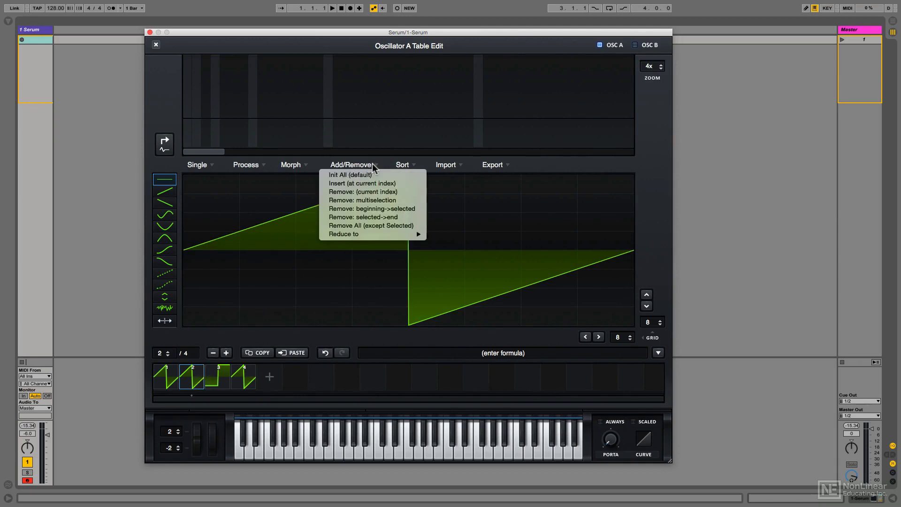
click(401, 192)
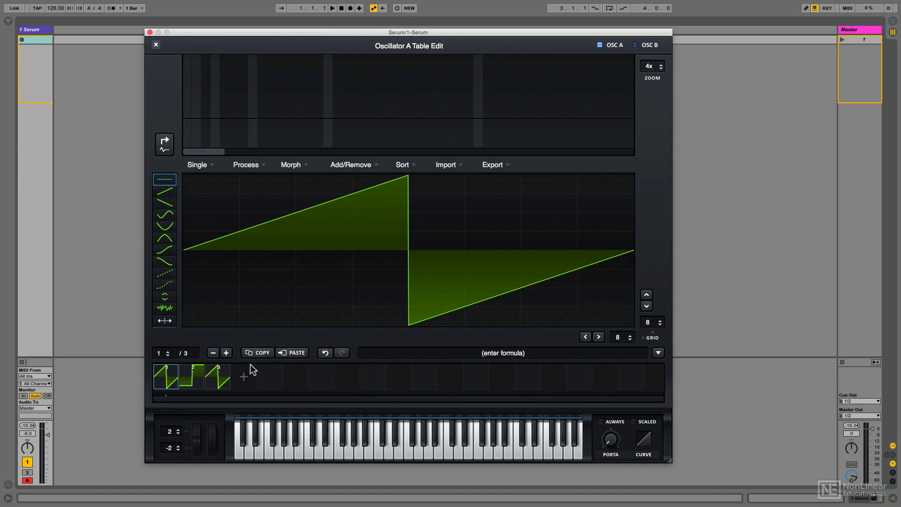
click(245, 377)
click(271, 379)
click(296, 379)
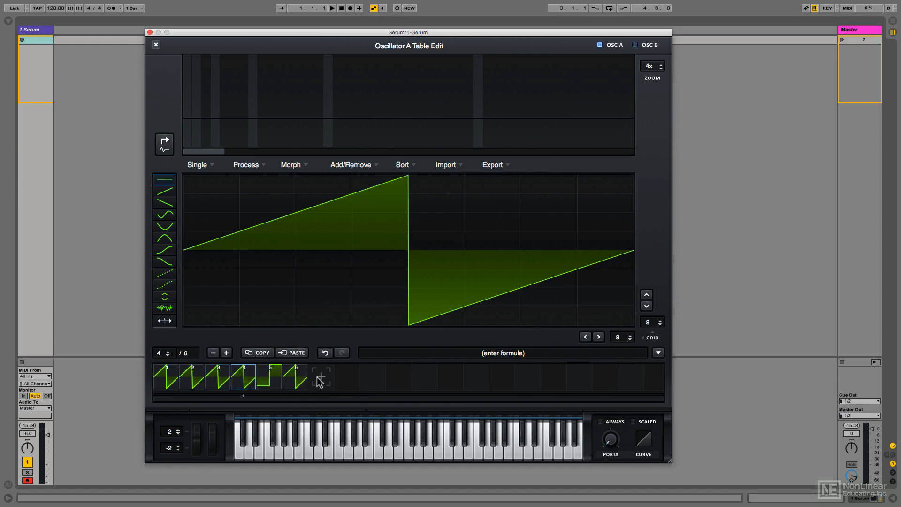
click(320, 380)
click(347, 380)
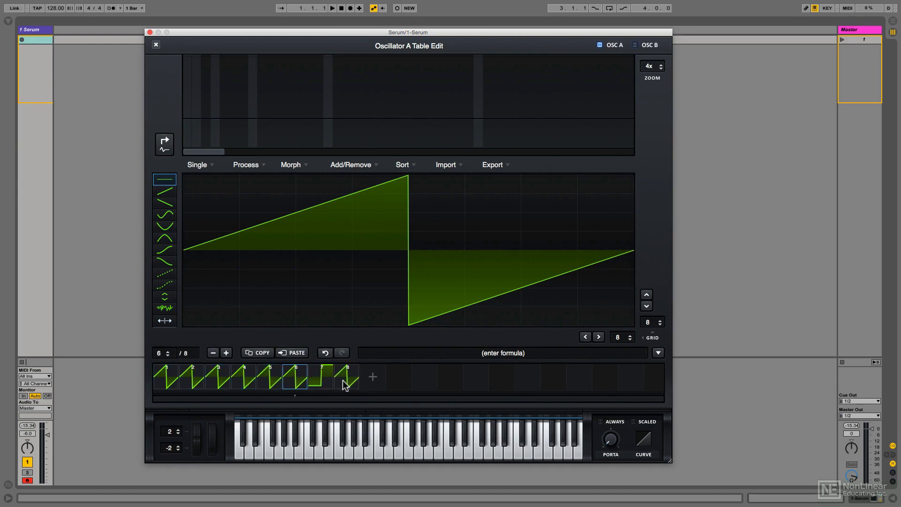
Copy frame 7's square wave and paste it over frame 5
click(329, 385)
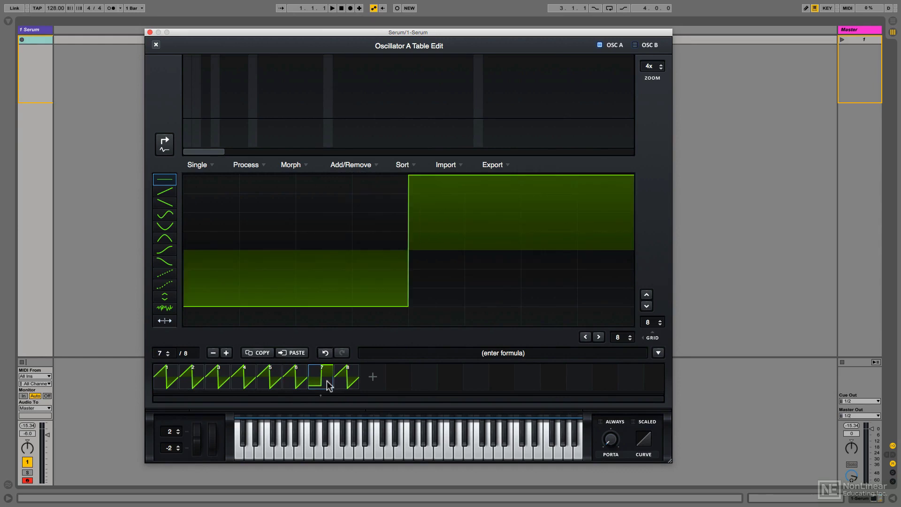
click(271, 357)
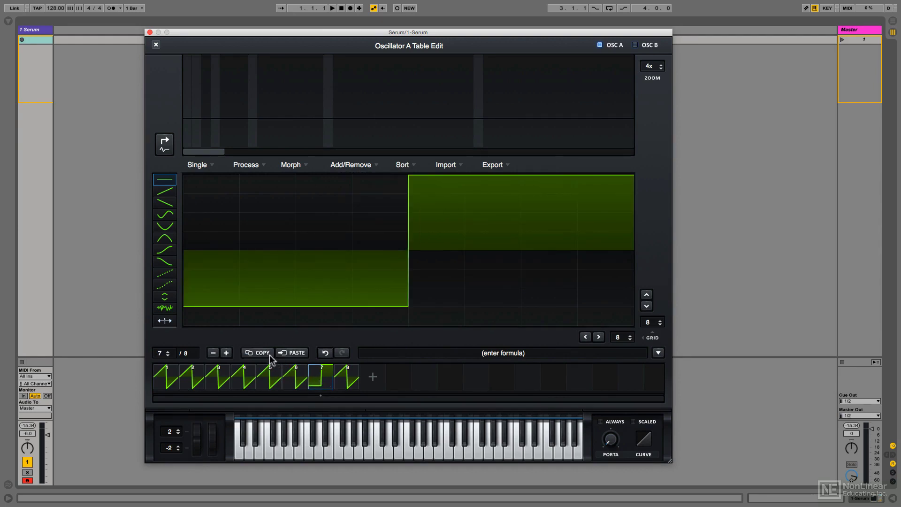
click(275, 378)
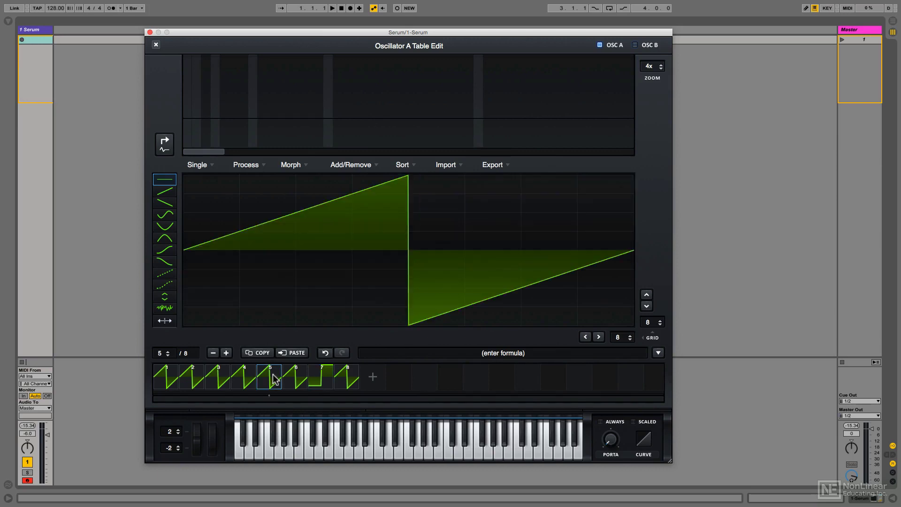
click(291, 353)
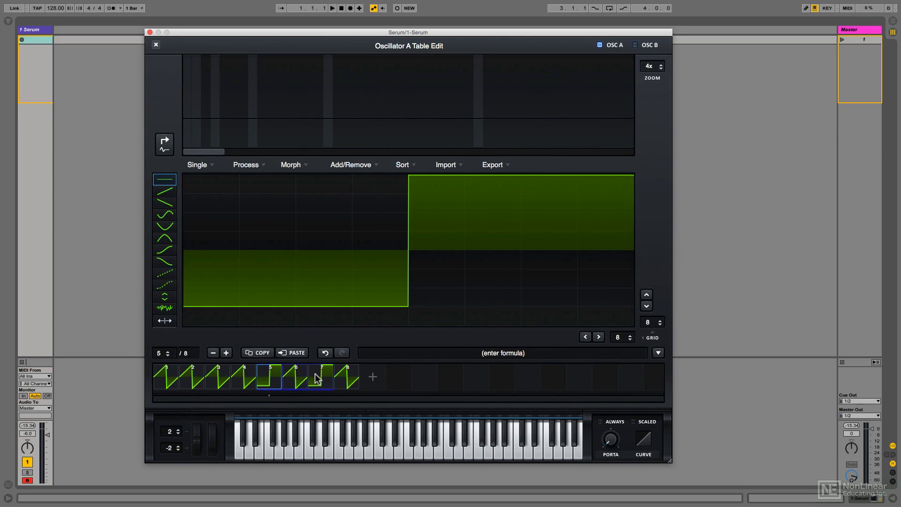
click(363, 165)
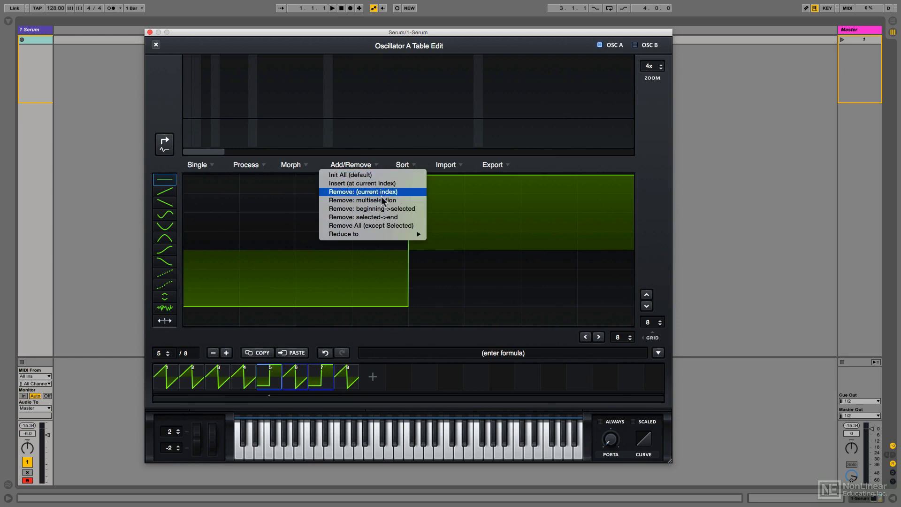
Remove all frames except the selected one and draw a stepped waveform on the grid
click(389, 226)
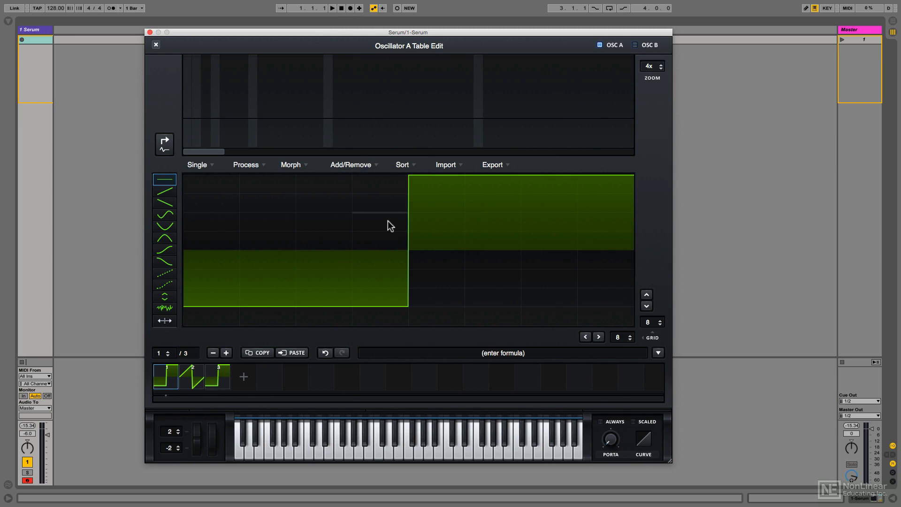
click(417, 215)
click(481, 250)
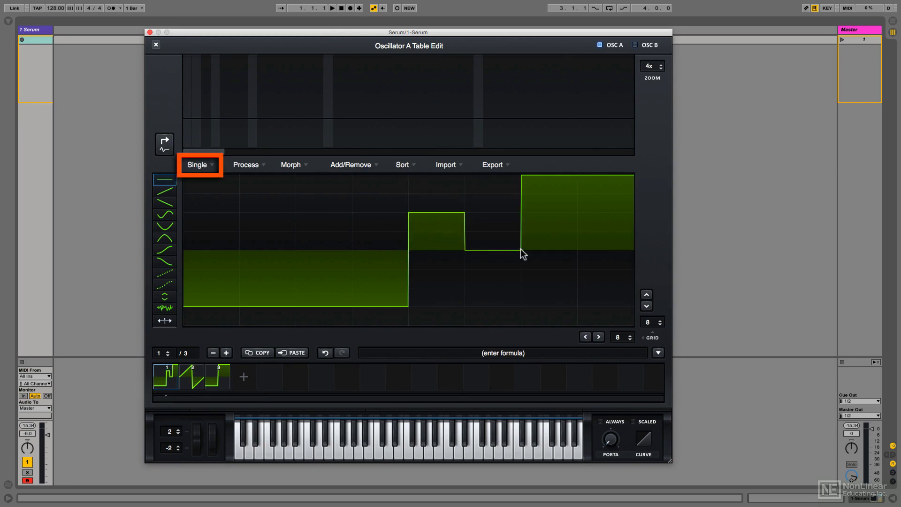
click(535, 250)
click(586, 251)
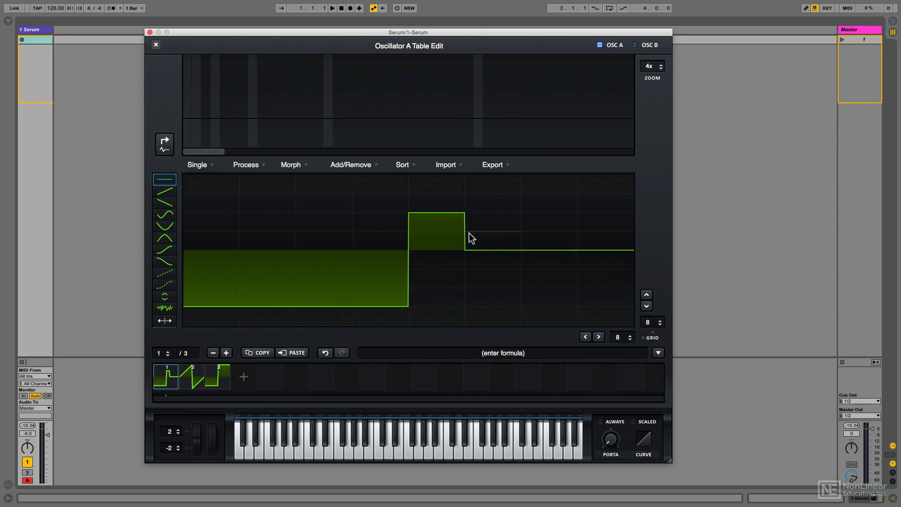
Normalize frame 1, then phase-invert it with Single > Flip Vertical
click(210, 165)
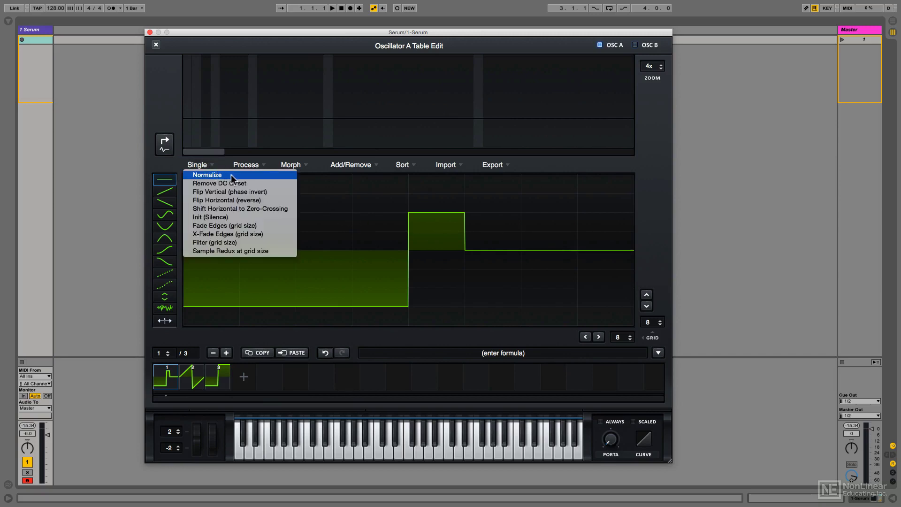
click(231, 176)
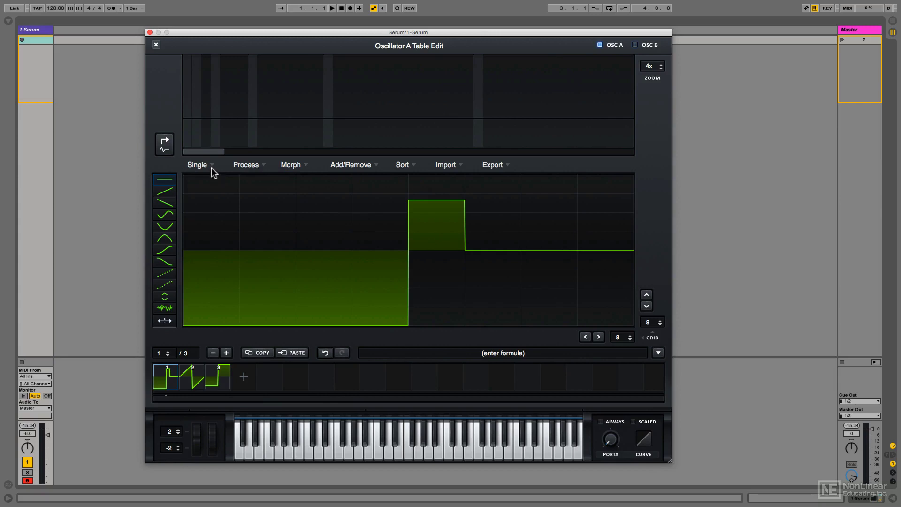
click(212, 164)
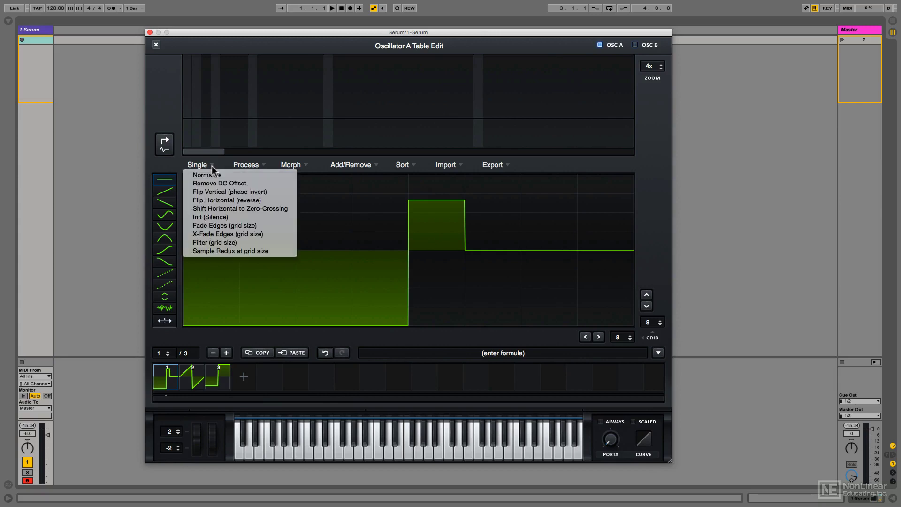
click(217, 190)
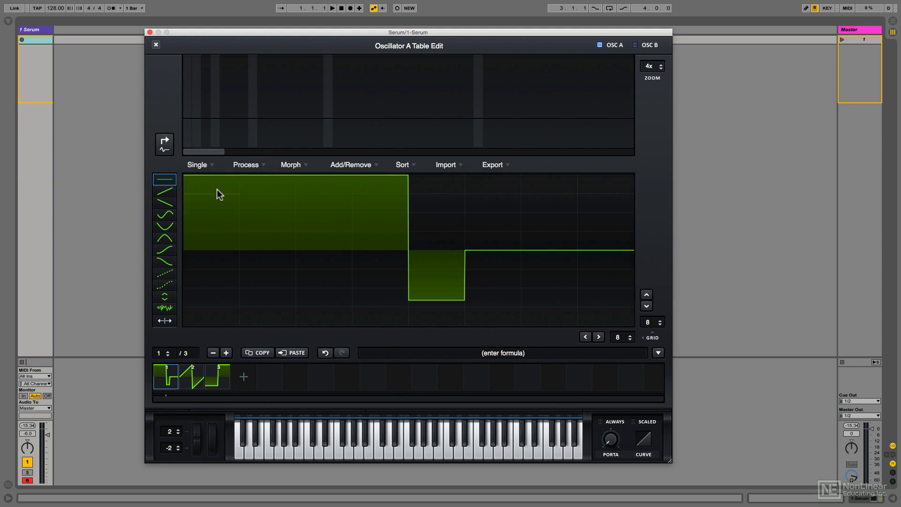
Flip every frame vertically, crossfade-morph to 256 frames, and sweep WT POS to 116
click(262, 165)
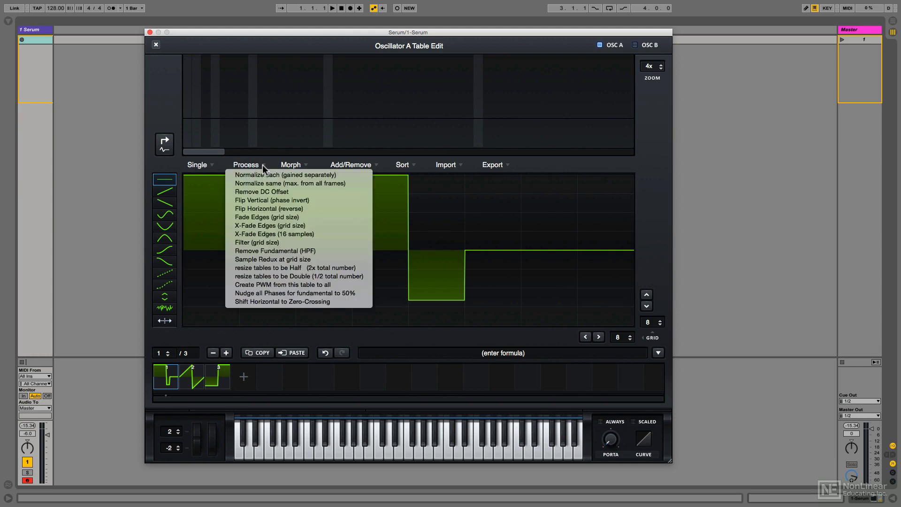
click(329, 201)
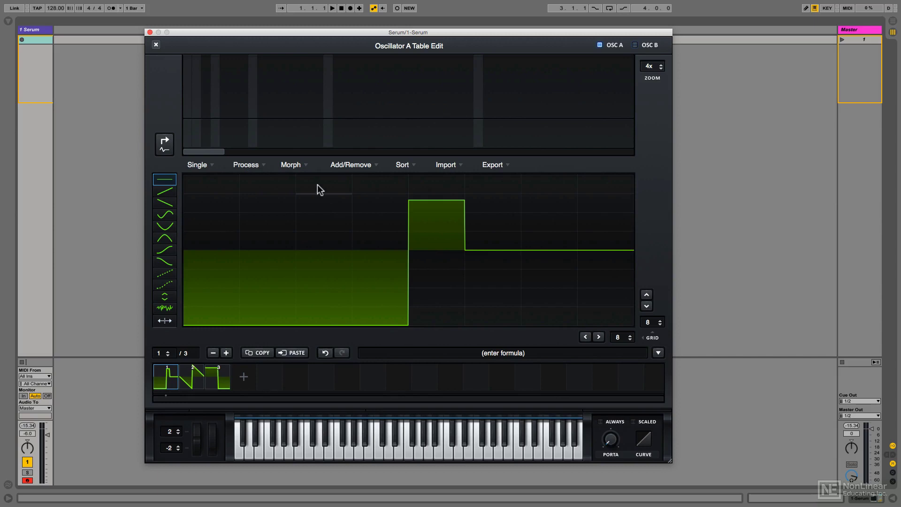
click(305, 165)
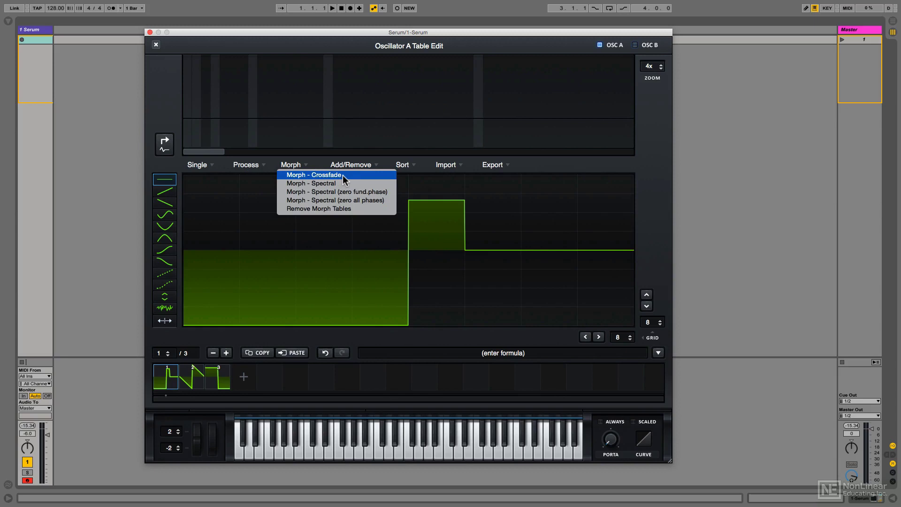
click(343, 176)
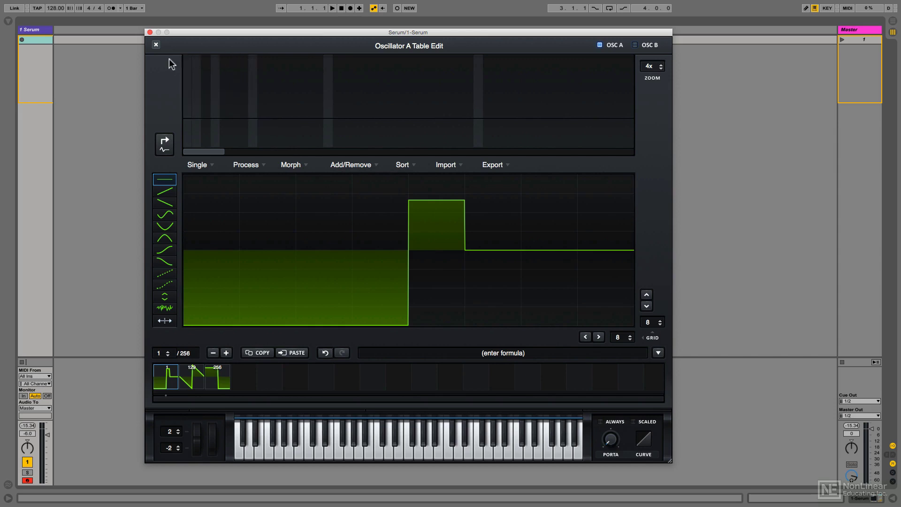
click(157, 45)
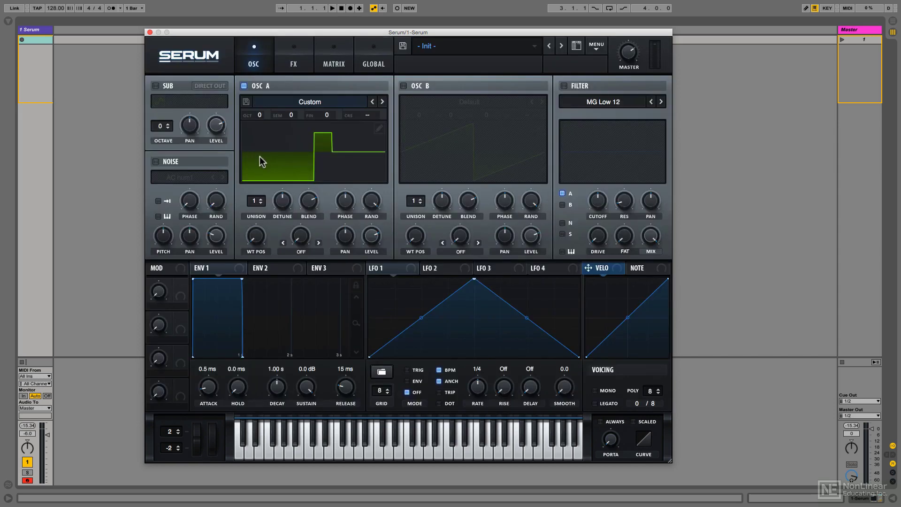
drag(256, 237, 272, 204)
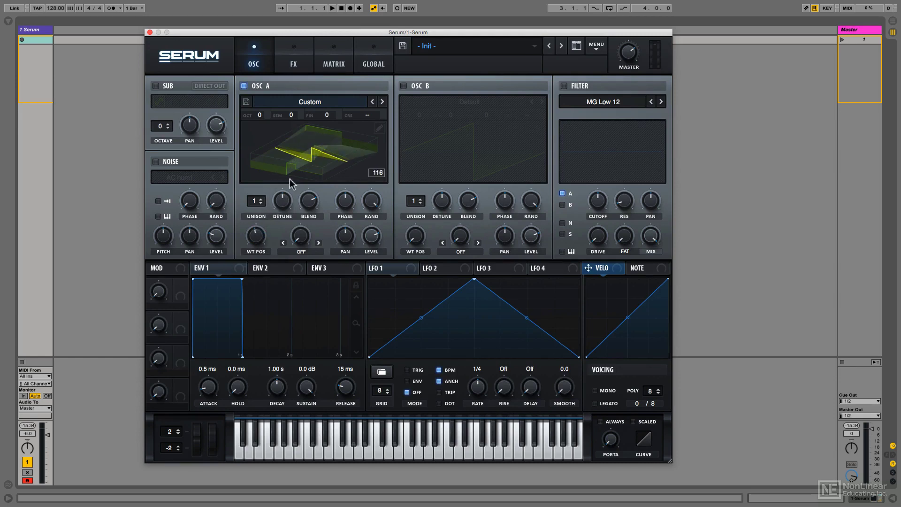
Undo the morph back to three frames and reverse the entire table order
click(379, 128)
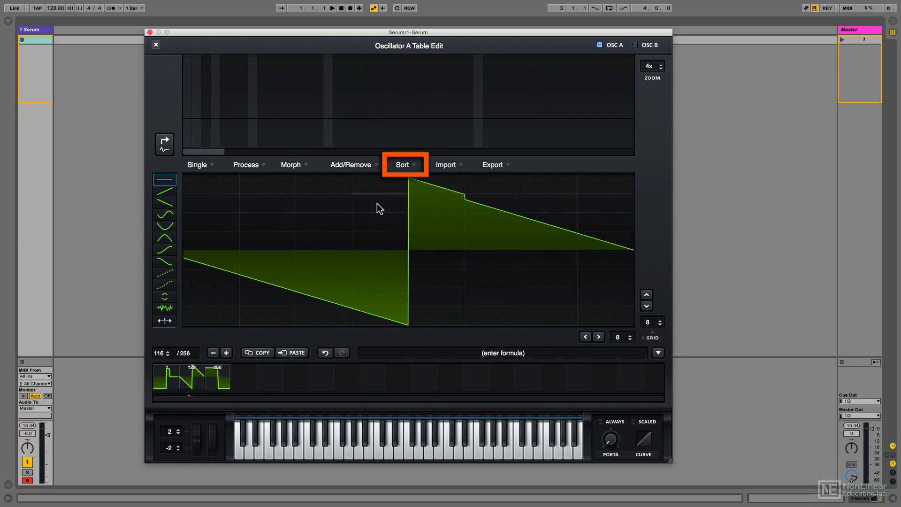
click(325, 352)
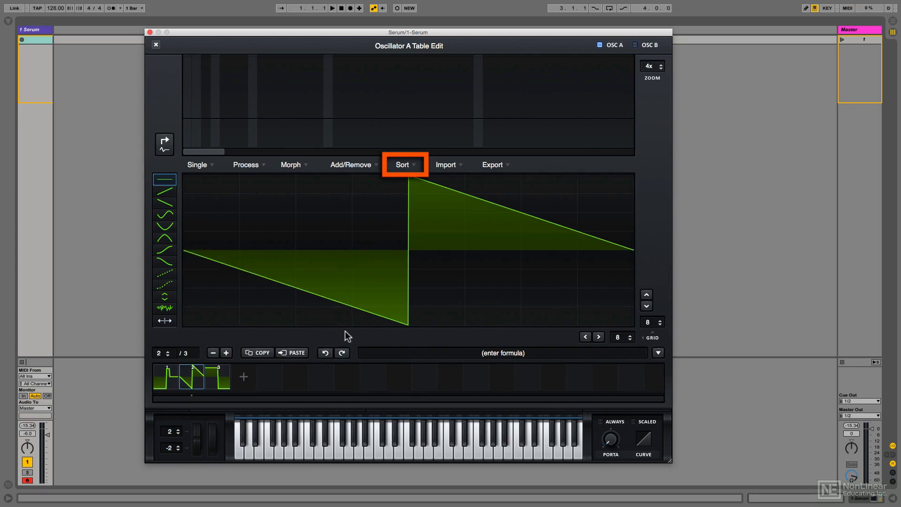
click(413, 164)
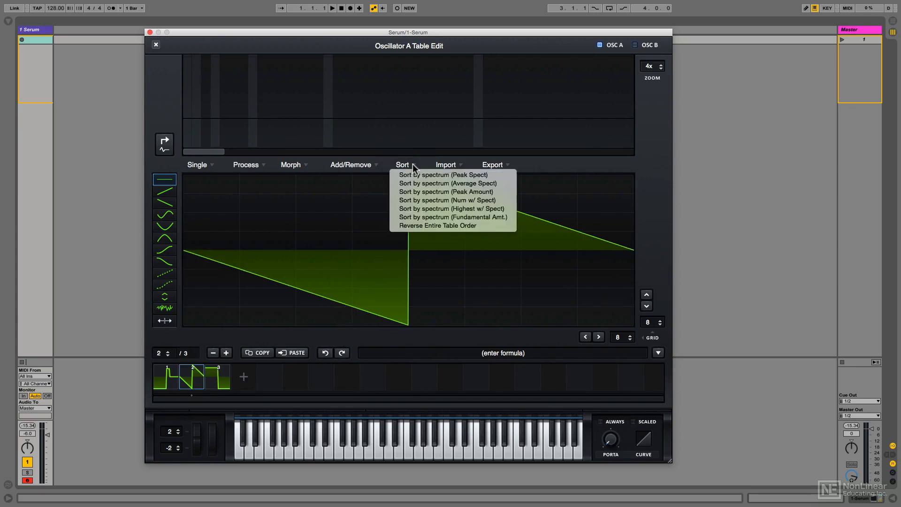
click(483, 226)
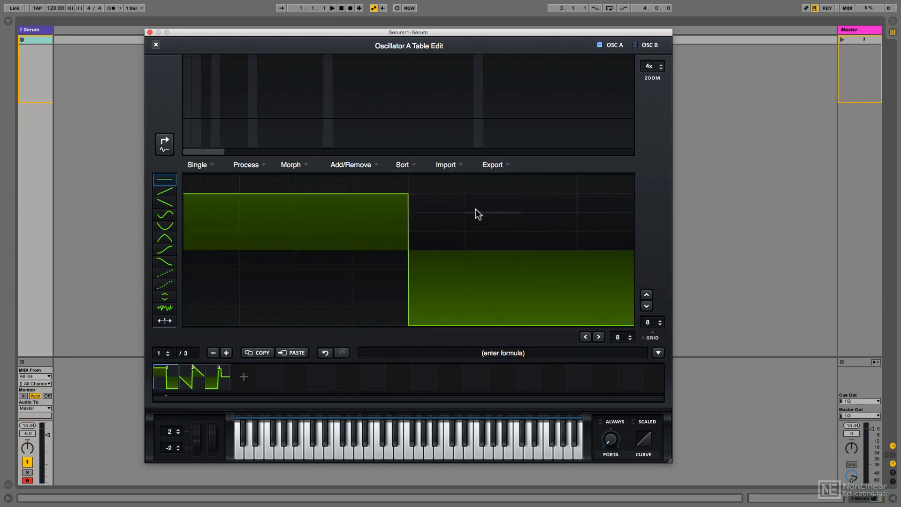
click(460, 165)
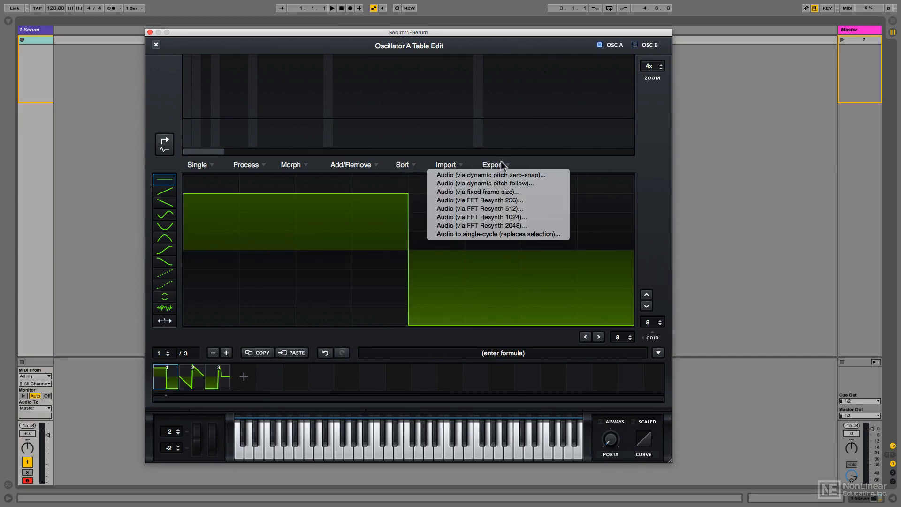